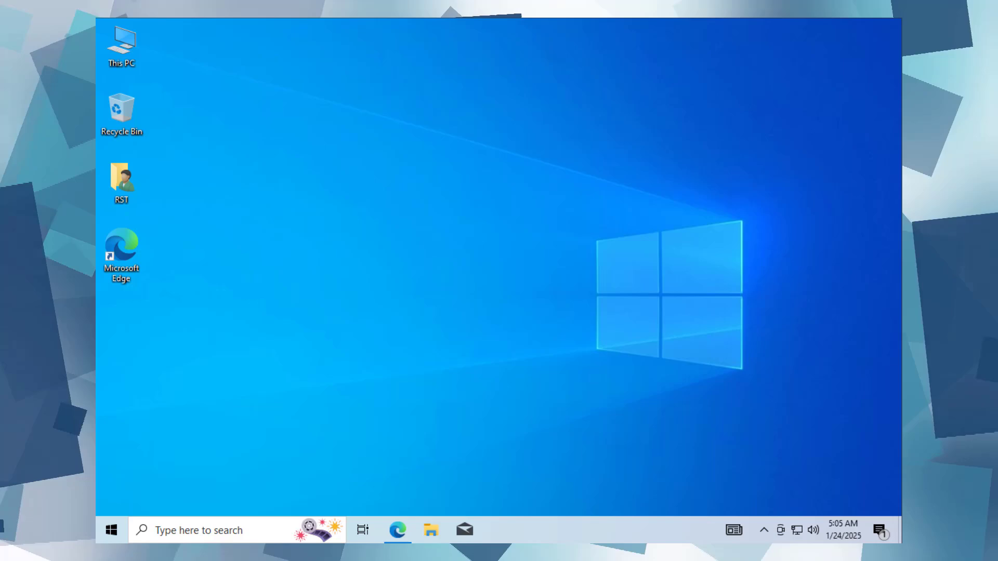
- Search DuckDuckGo in Edge for 'windows 11 download' and open the microsoft.com result
left_click(399, 528)
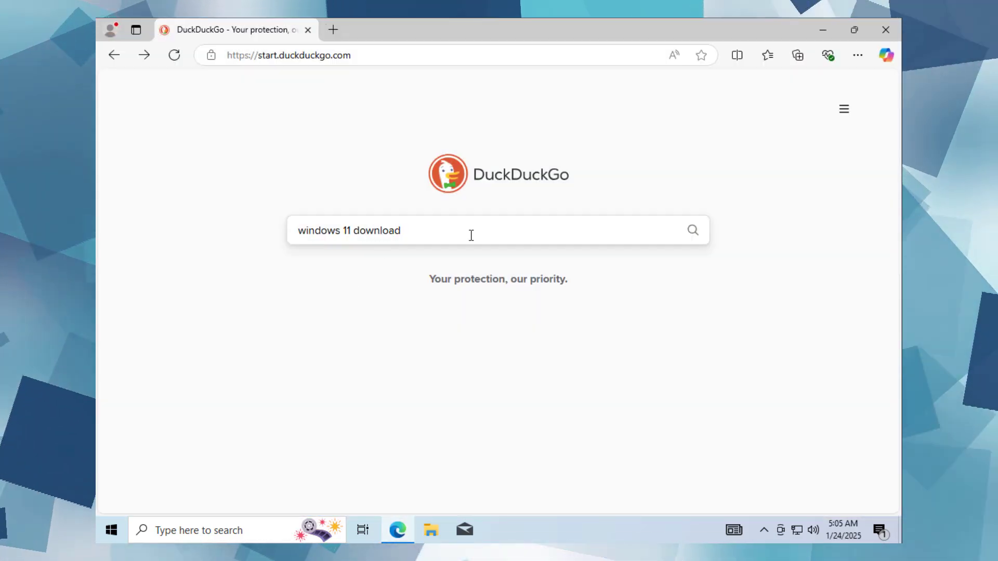
left_click(704, 237)
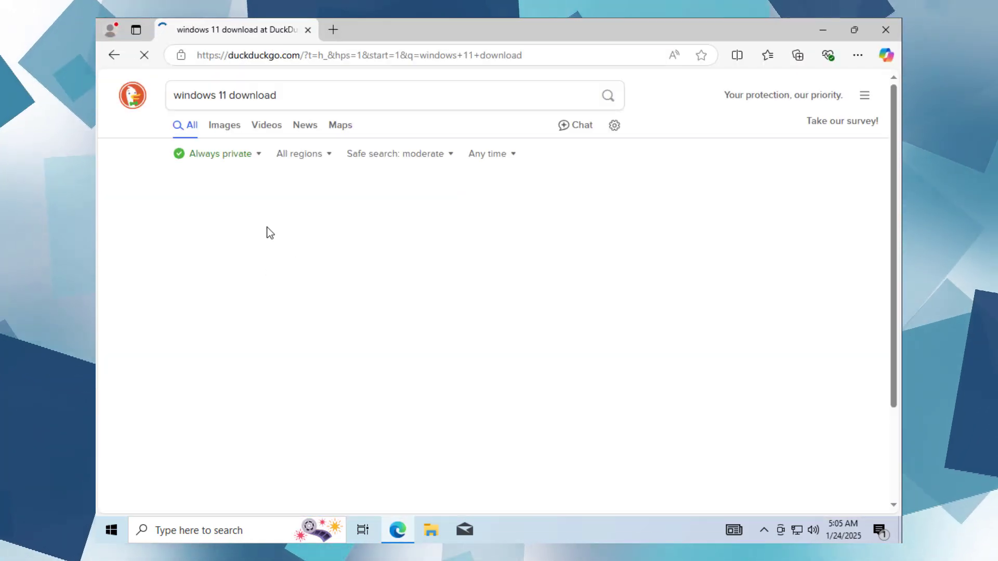
left_click(251, 228)
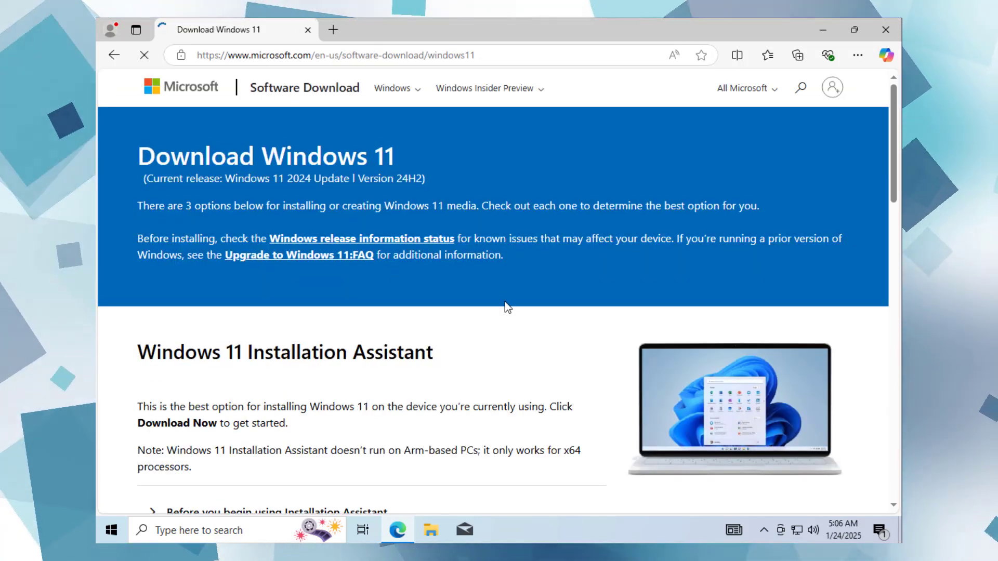
scroll(504, 302, "down", 1)
scroll(504, 301, "down", 2)
scroll(506, 304, "down", 2)
scroll(505, 304, "down", 1)
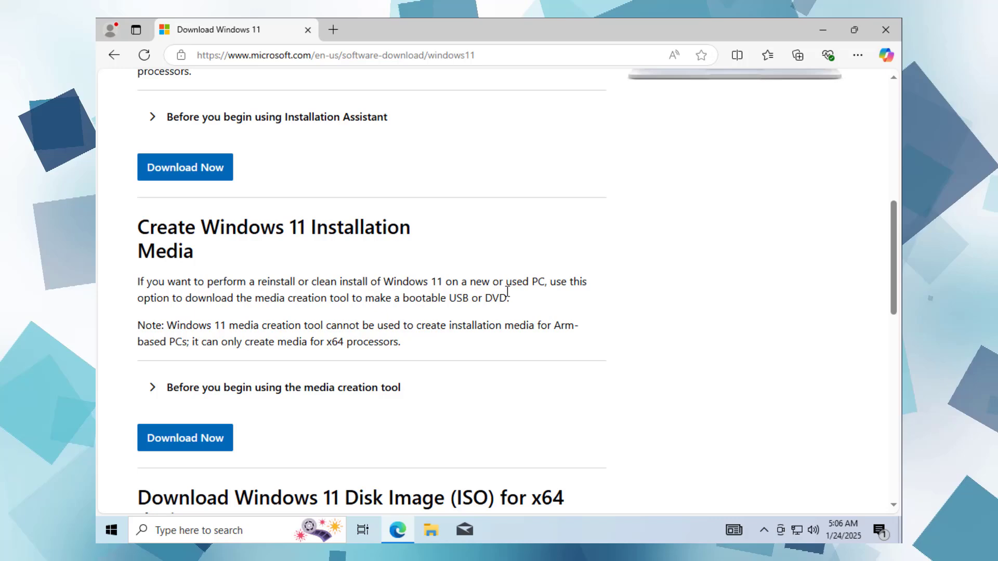
scroll(507, 301, "down", 1)
scroll(506, 297, "down", 1)
scroll(505, 296, "down", 1)
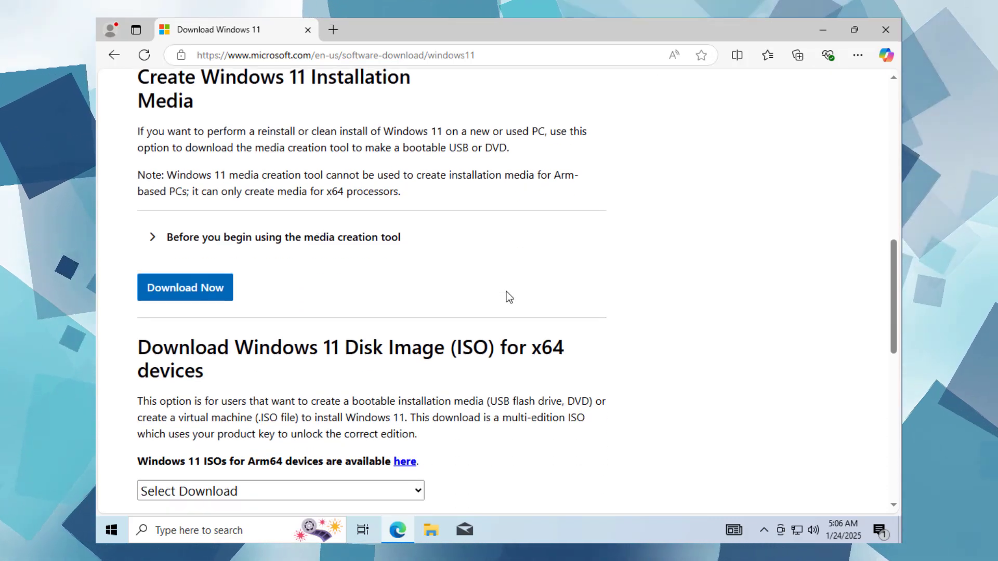
scroll(506, 292, "down", 1)
scroll(501, 286, "down", 1)
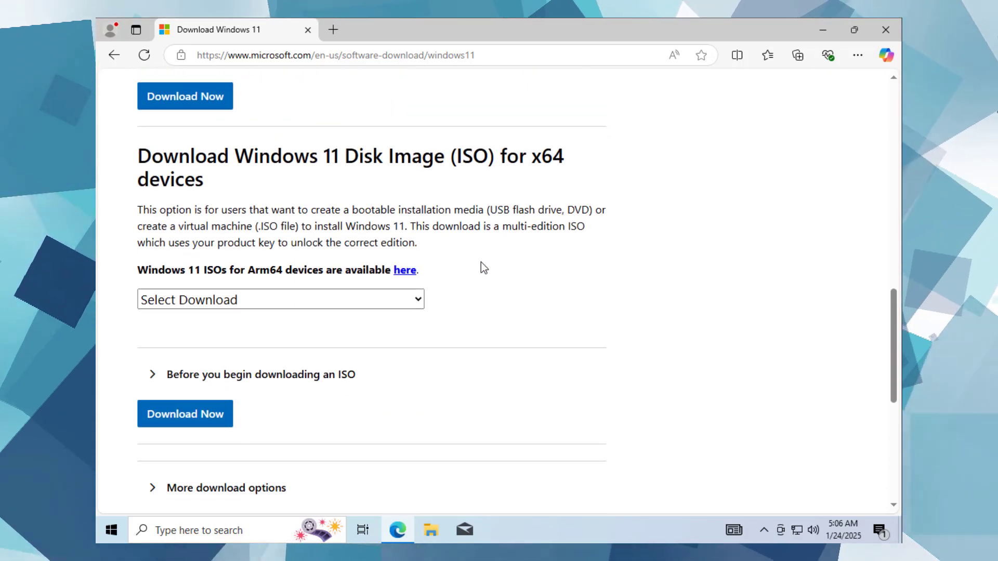
- Choose 'Windows 11 (multi-edition ISO for x64 devices)' and request its download
left_click(420, 298)
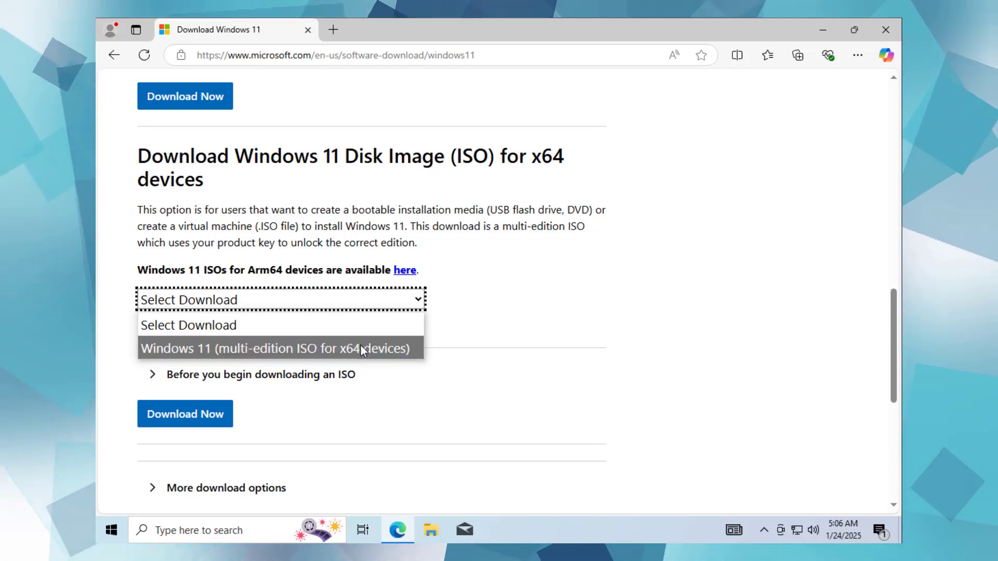
left_click(361, 345)
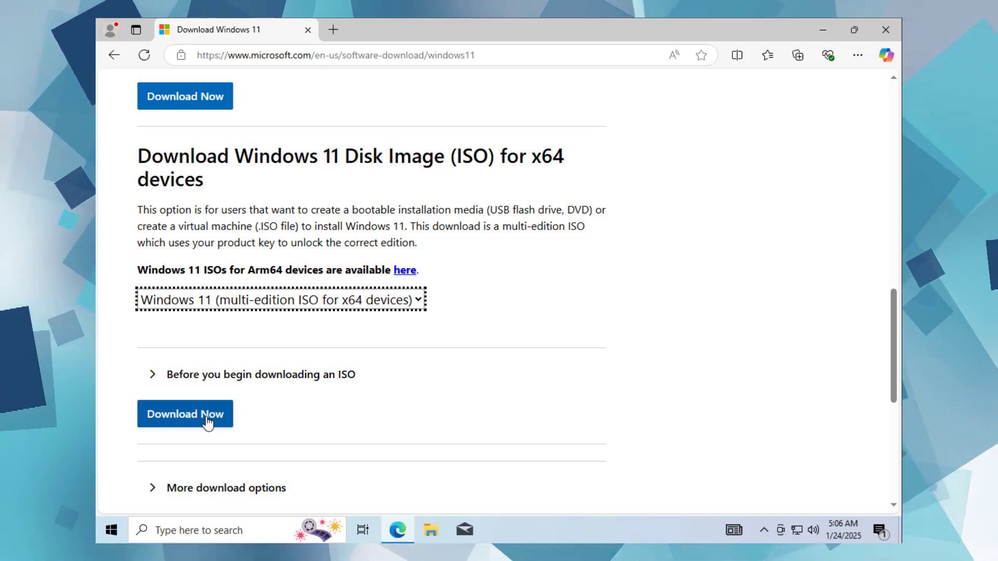
left_click(207, 422)
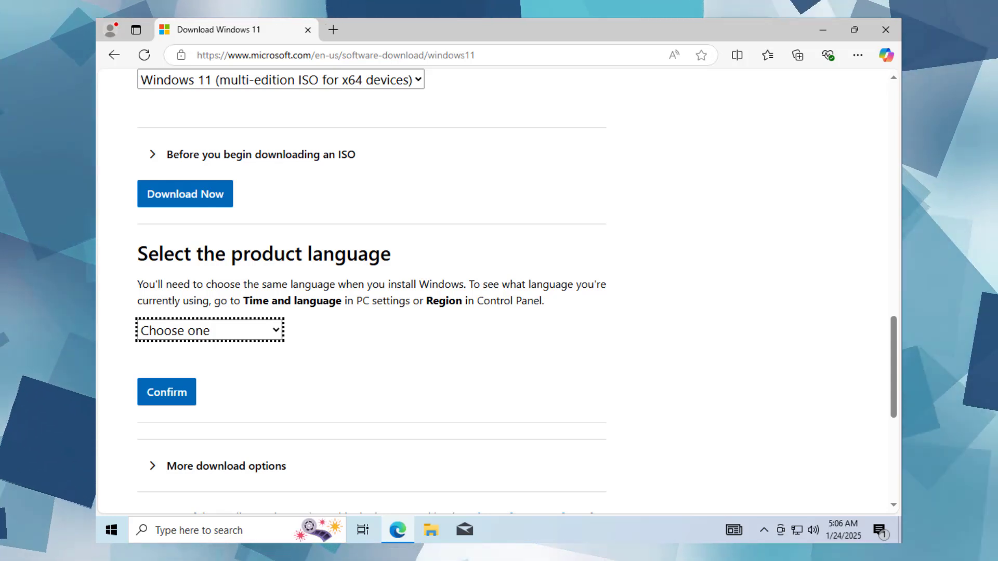
- Confirm English International as the language and start the 64-bit ISO download
left_click(209, 324)
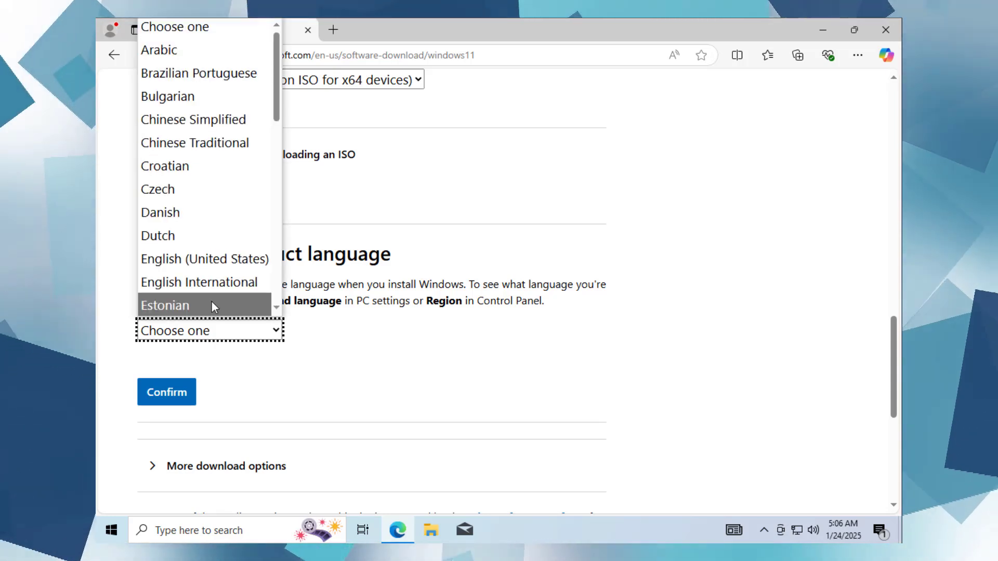
left_click(214, 281)
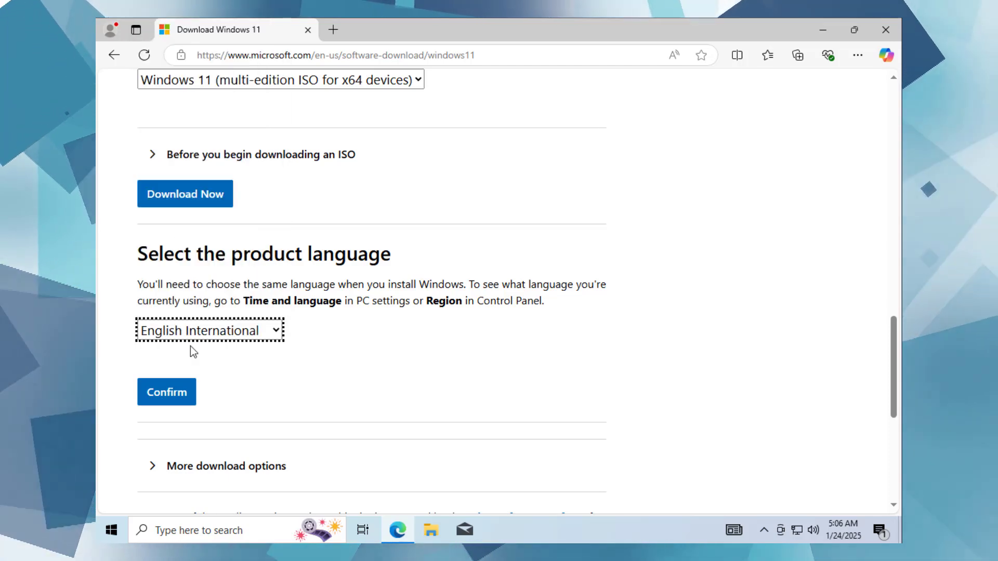
left_click(181, 396)
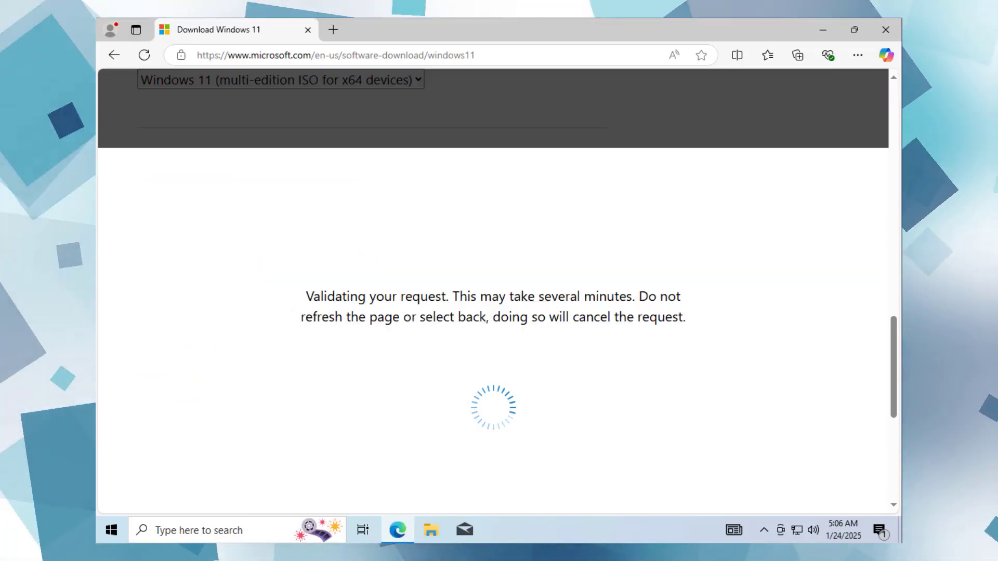
scroll(492, 296, "down", 2)
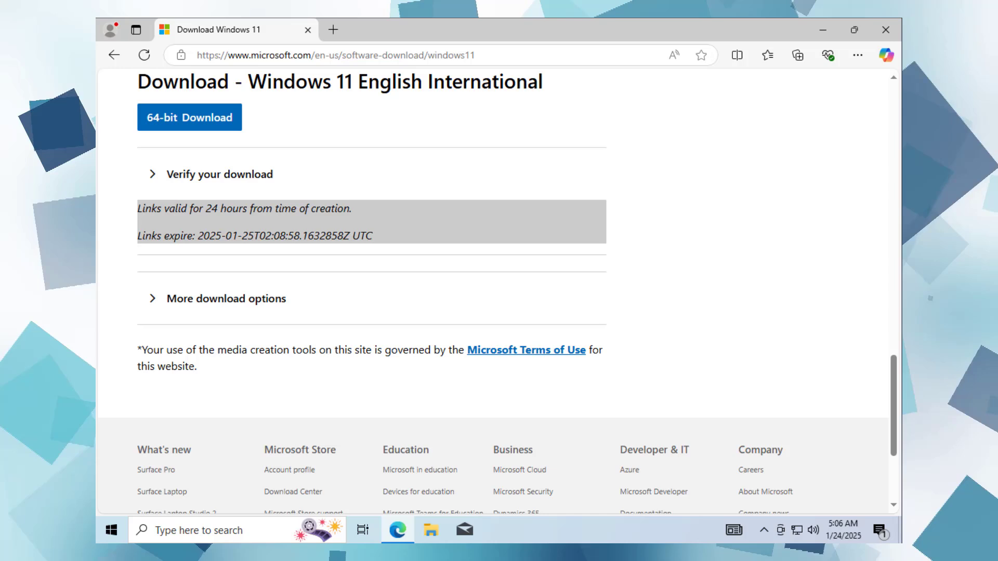
left_click(227, 127)
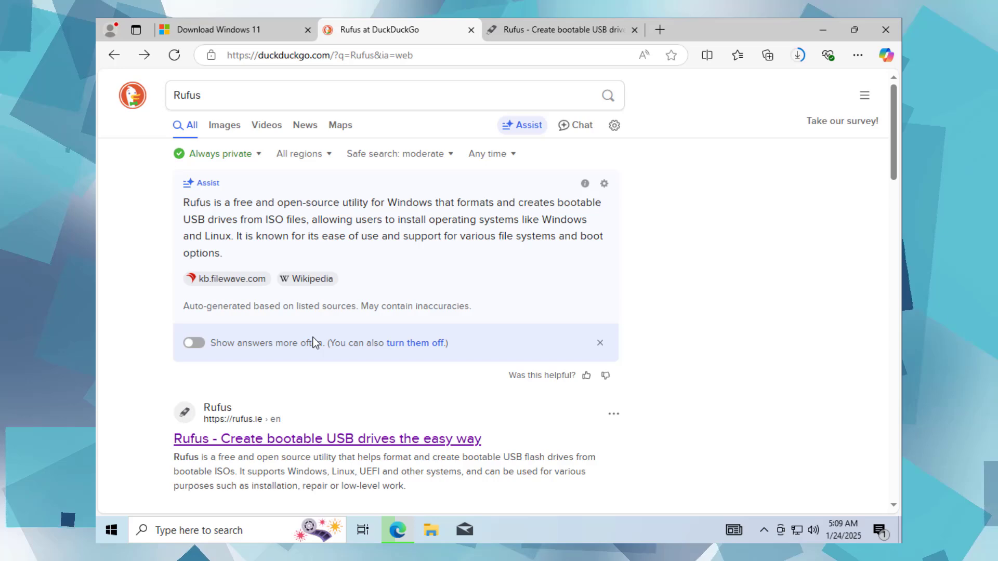
- On the rufus.ie tab, dismiss the ad and download rufus-4.6p.exe
left_click(577, 35)
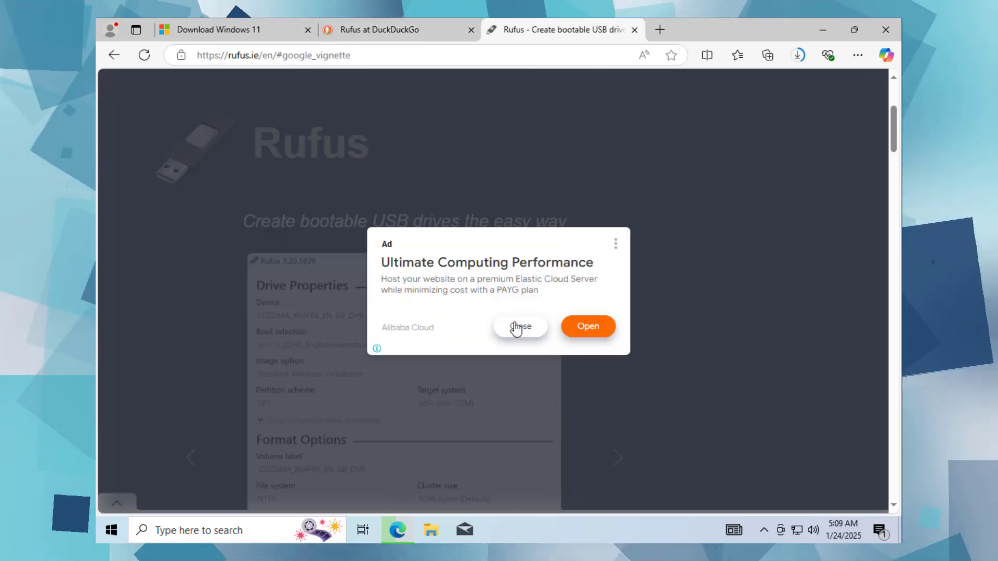
left_click(517, 327)
scroll(238, 271, "down", 2)
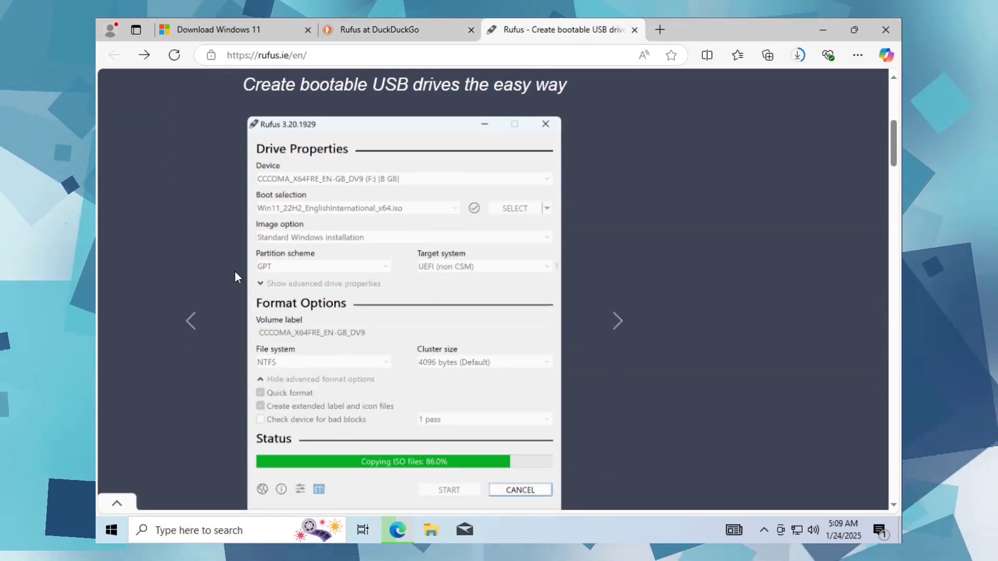
scroll(234, 271, "down", 3)
scroll(235, 272, "down", 3)
scroll(235, 270, "down", 1)
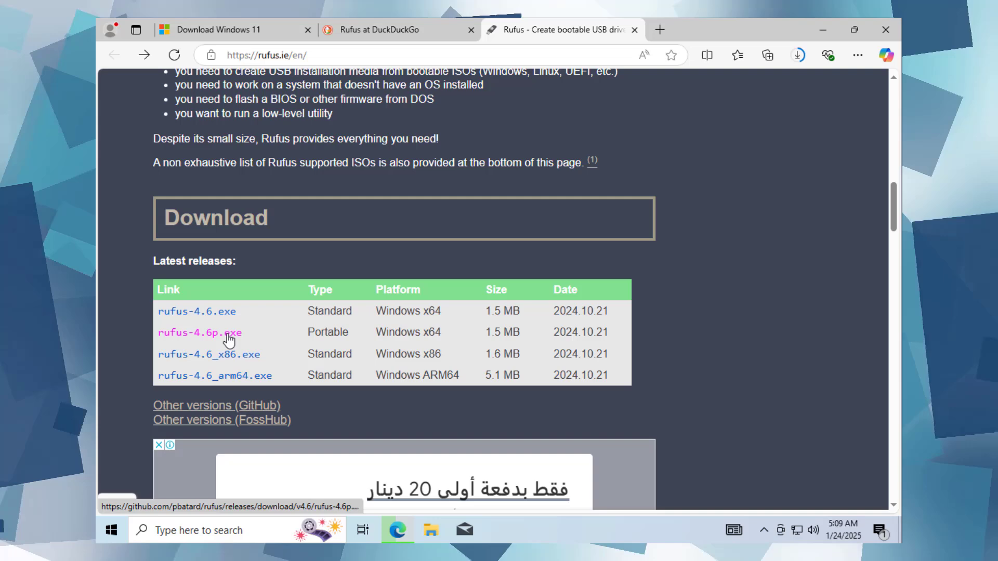
left_click(168, 312)
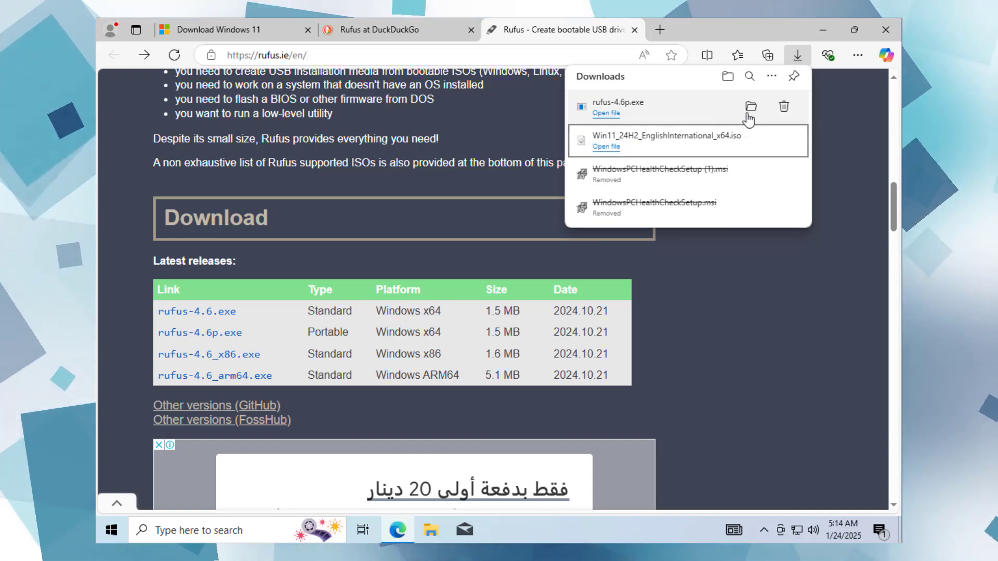
- Launch the downloaded Rufus, allow it through UAC, and minimize the browser
left_click(606, 113)
left_click(431, 372)
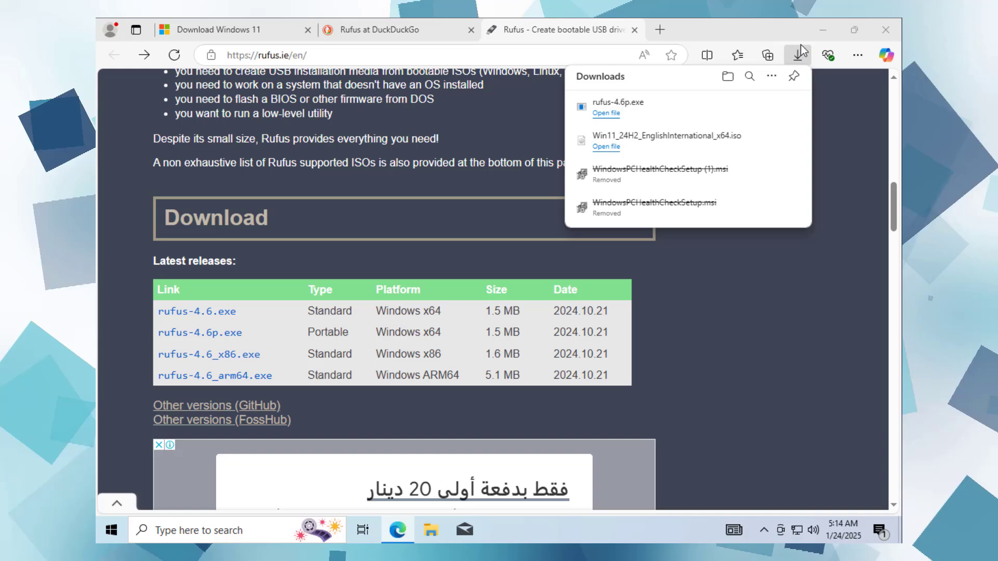
left_click(829, 29)
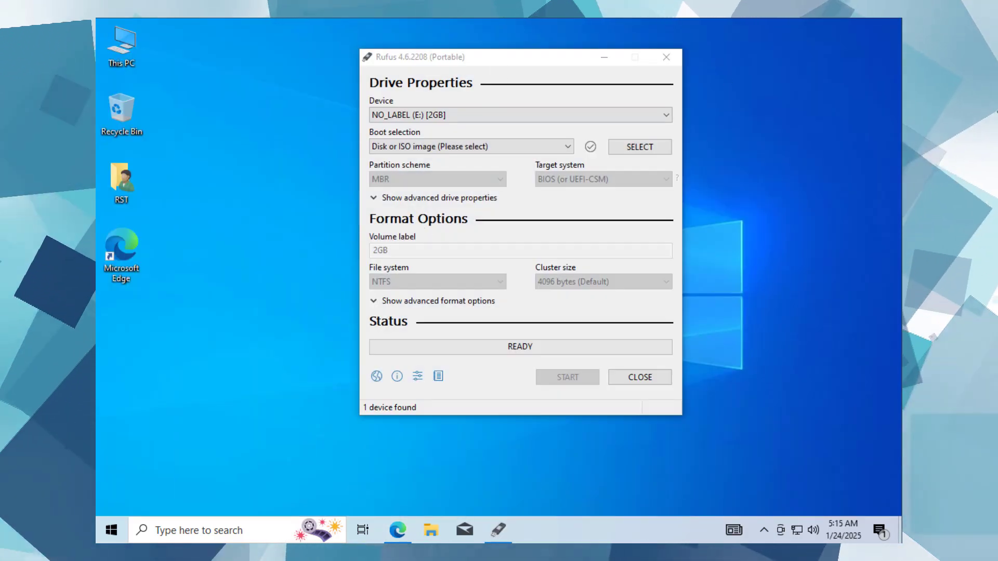
- Keep NO_LABEL (E:) as the device, load the Win11 ISO, and check the GPT partition scheme
left_click(627, 114)
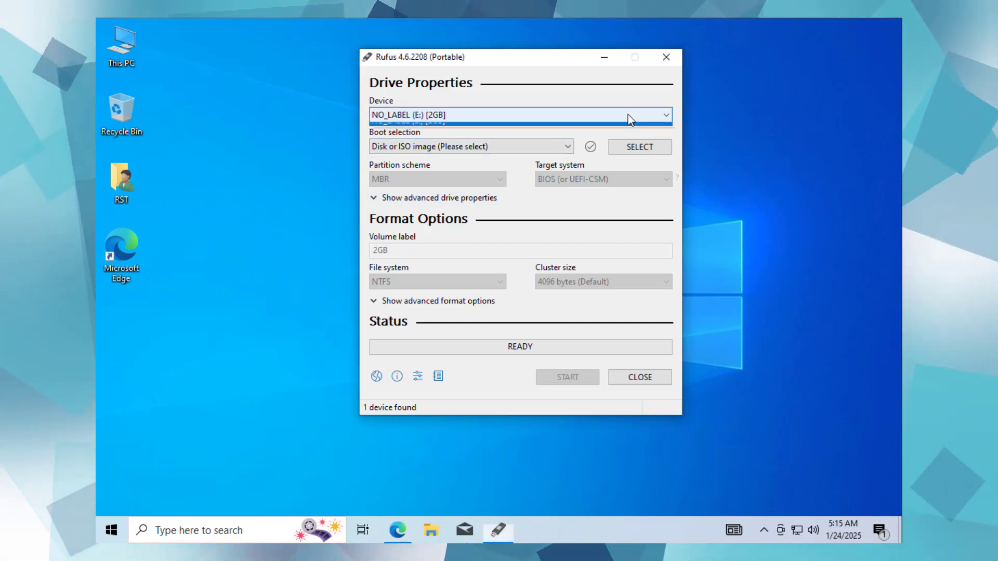
left_click(558, 130)
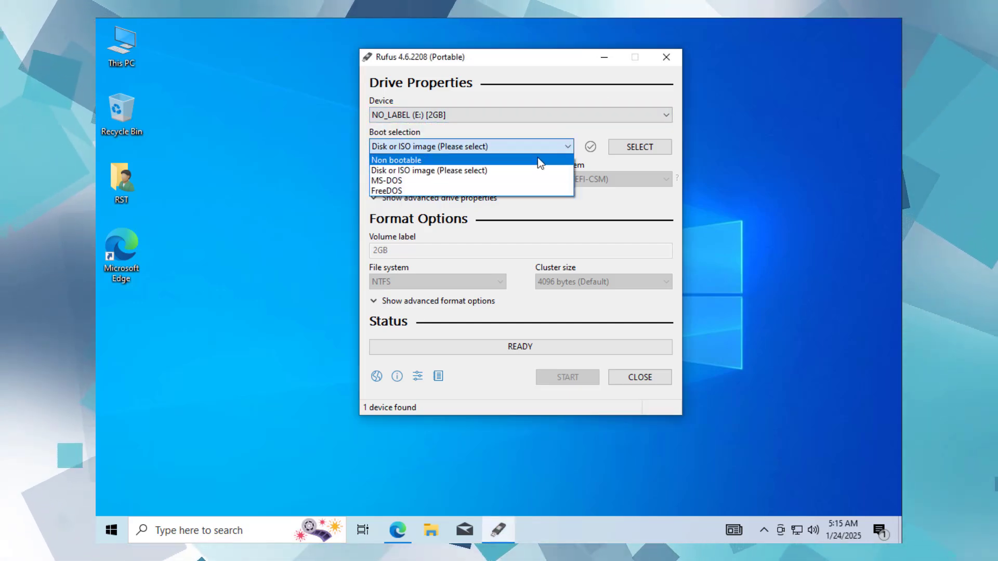
left_click(541, 147)
left_click(638, 147)
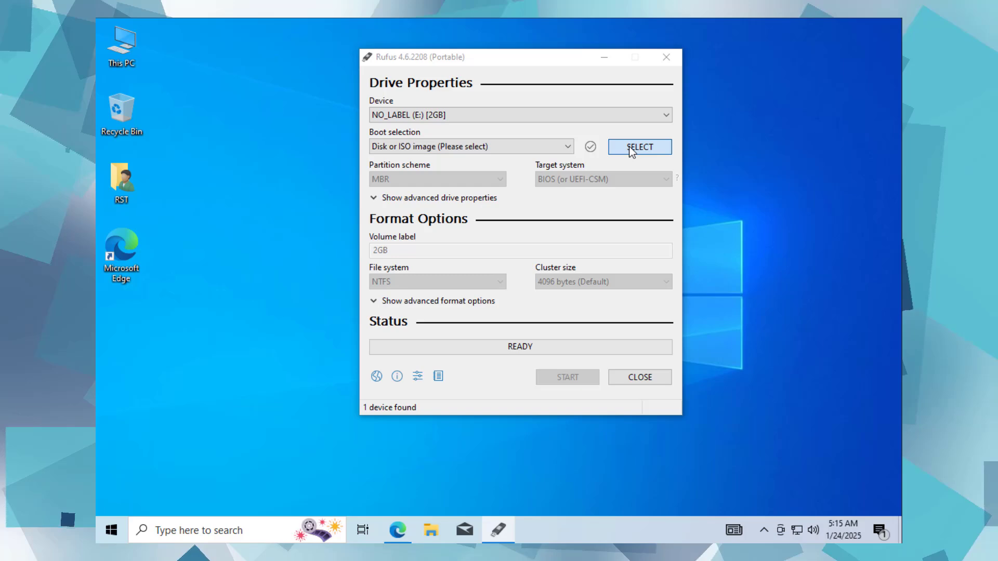
left_click(552, 184)
left_click(660, 369)
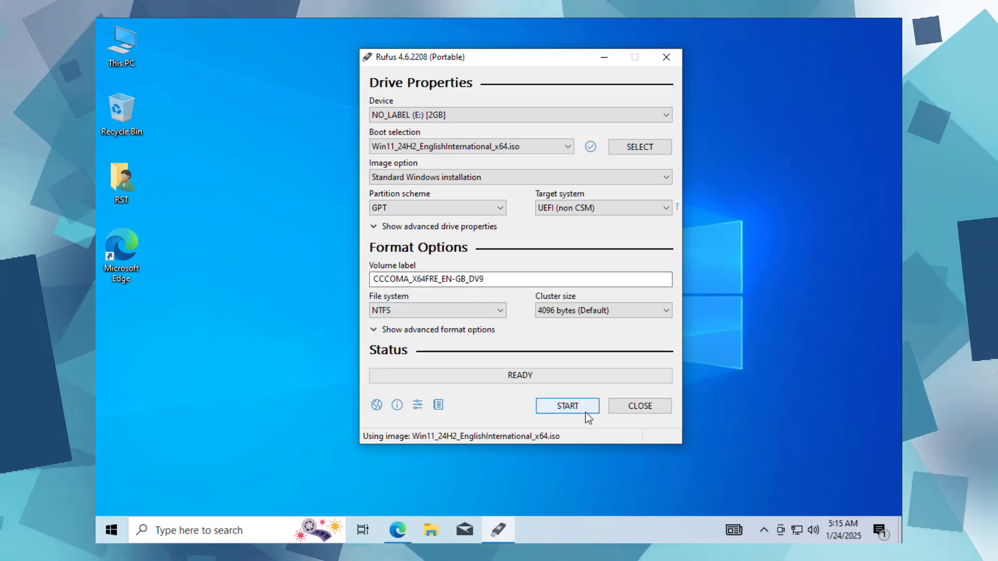
left_click(495, 209)
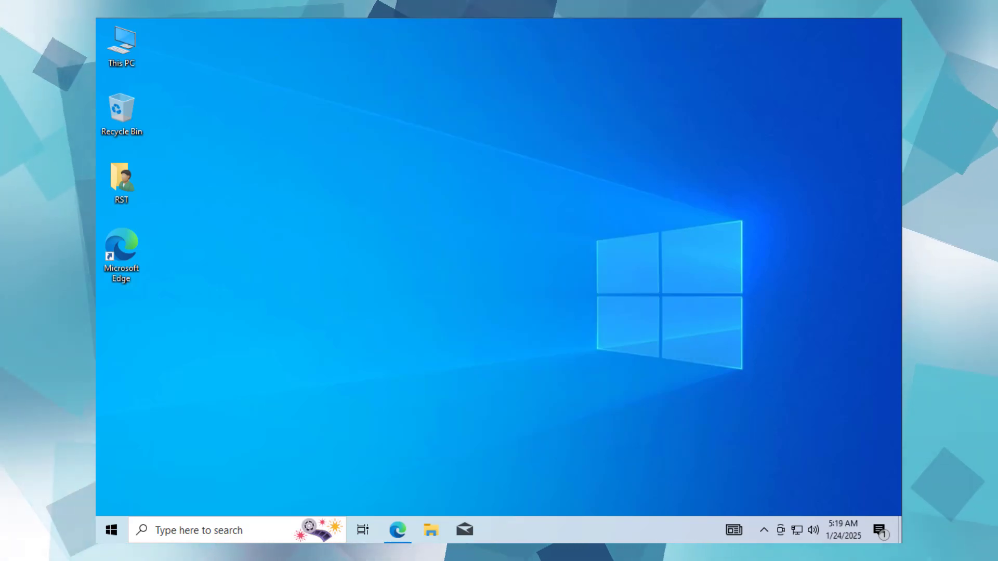
- Restart Windows 10 from the Start menu power options so it boots the USB
left_click(106, 529)
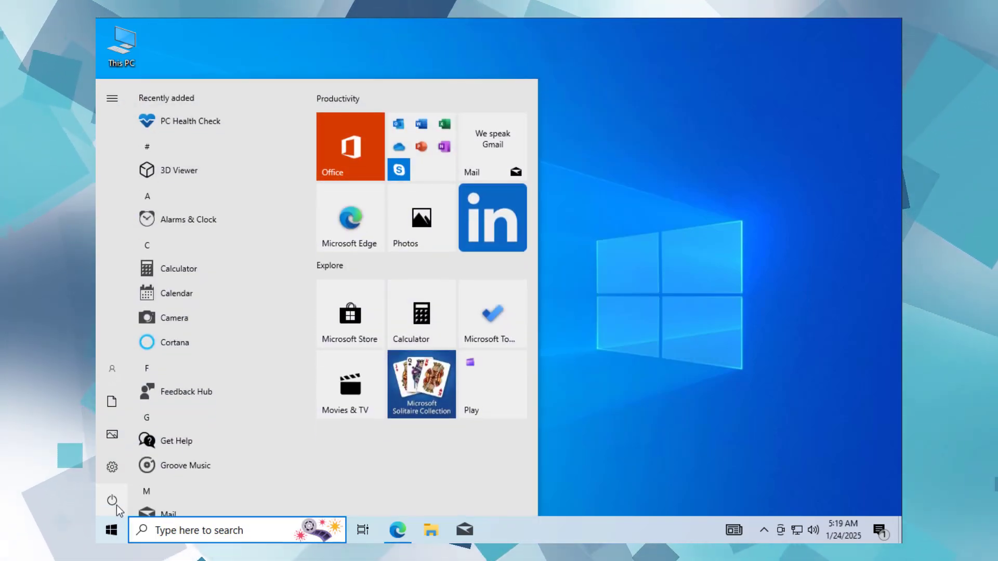
left_click(114, 502)
left_click(149, 467)
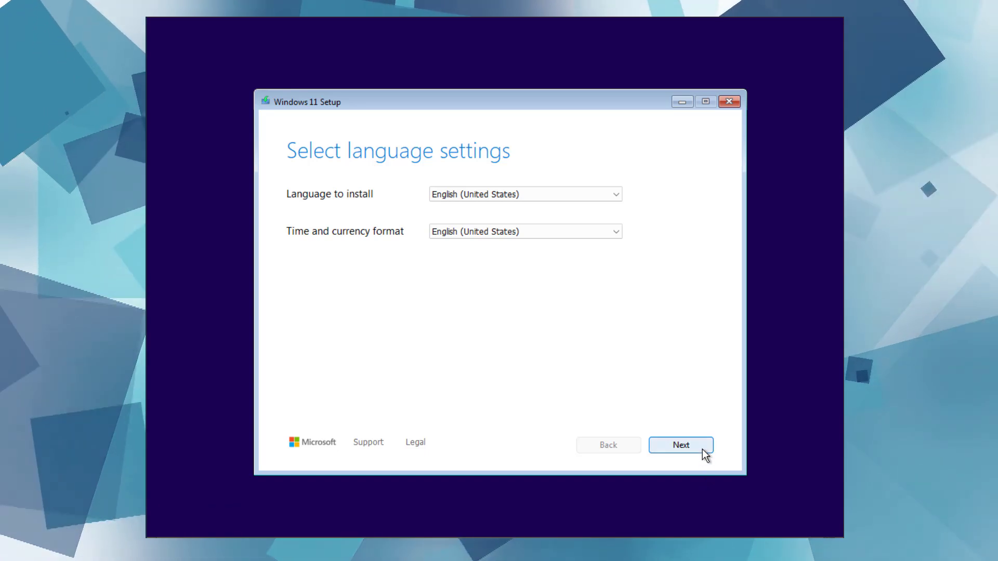
- Keep the default language and US keyboard, and agree that everything will be deleted
left_click(702, 450)
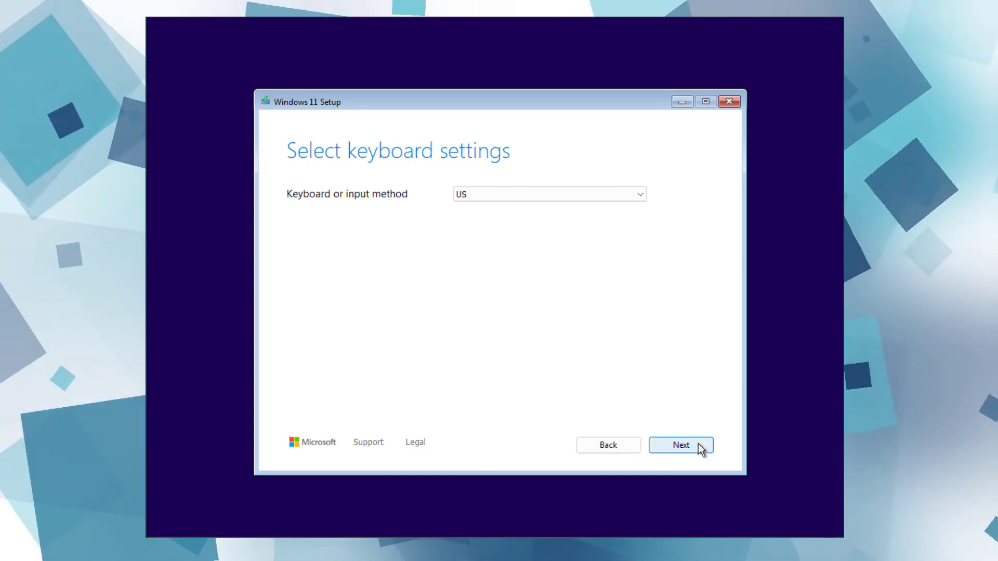
left_click(701, 451)
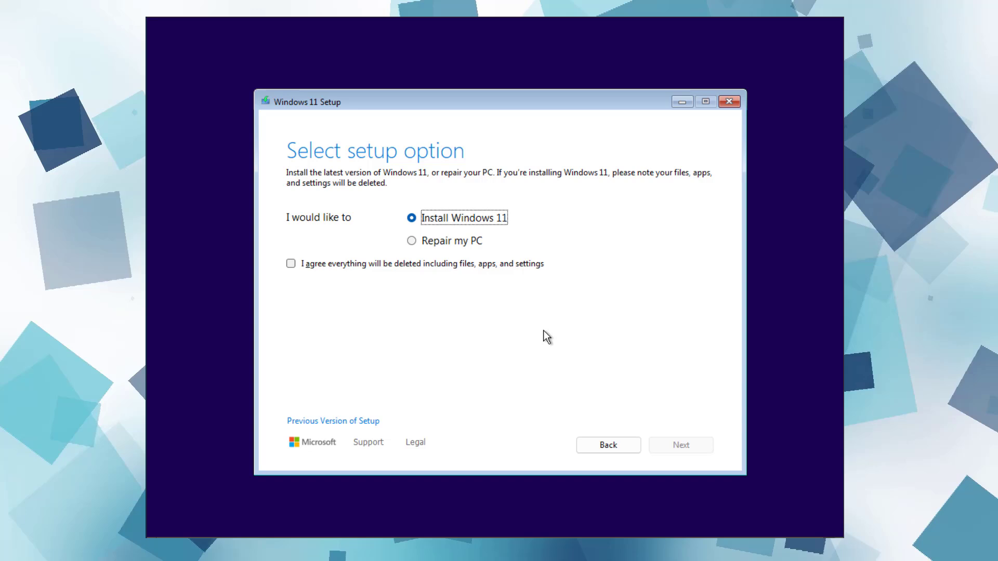
left_click(505, 268)
left_click(681, 447)
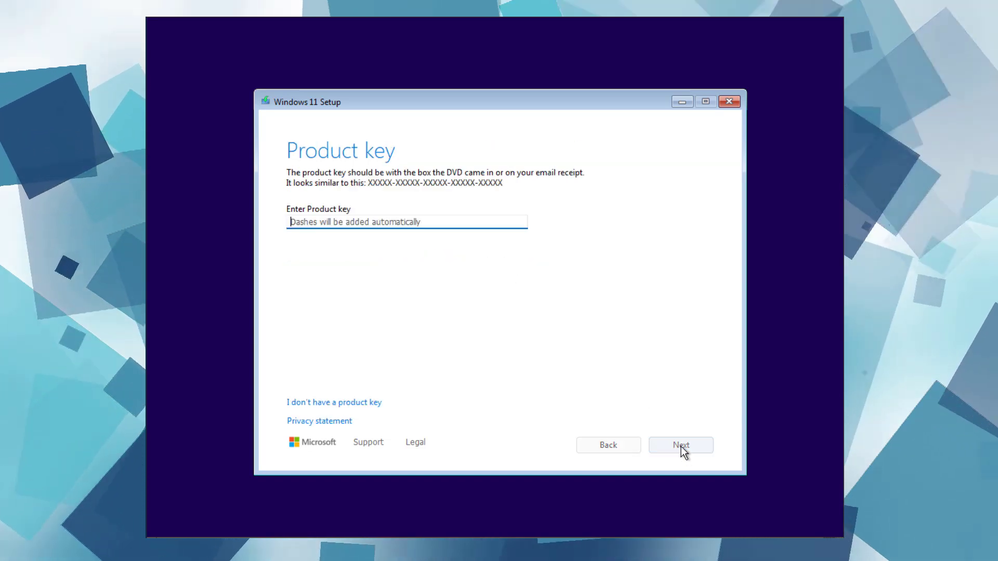
- Skip the product key, pick Windows 11 Pro, and accept the license terms
left_click(320, 402)
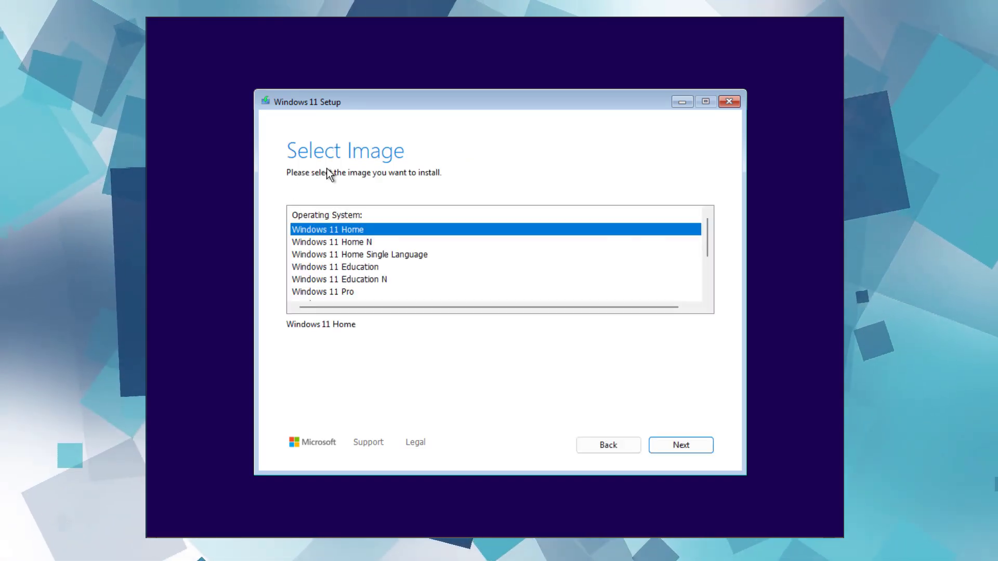
left_click(379, 283)
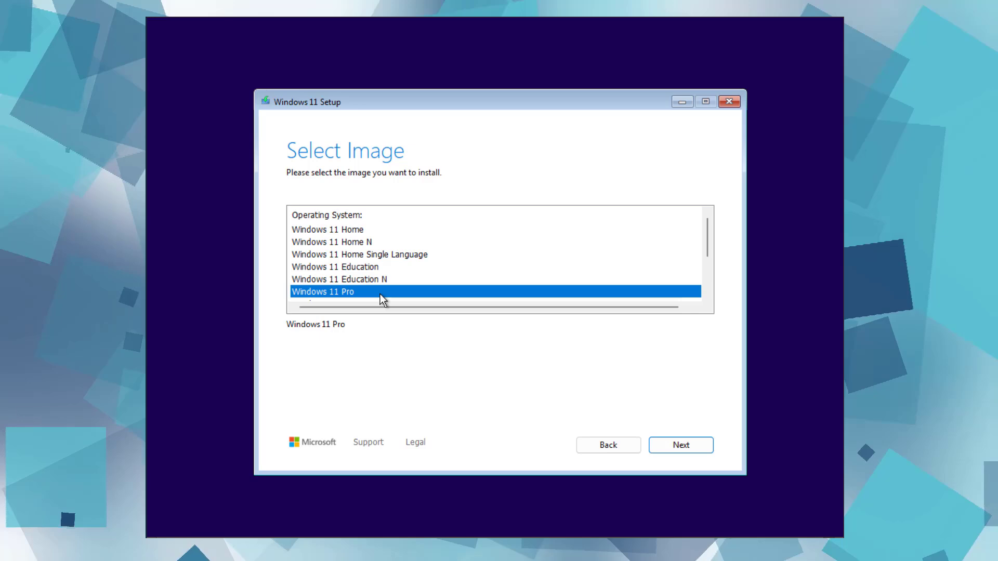
left_click(678, 444)
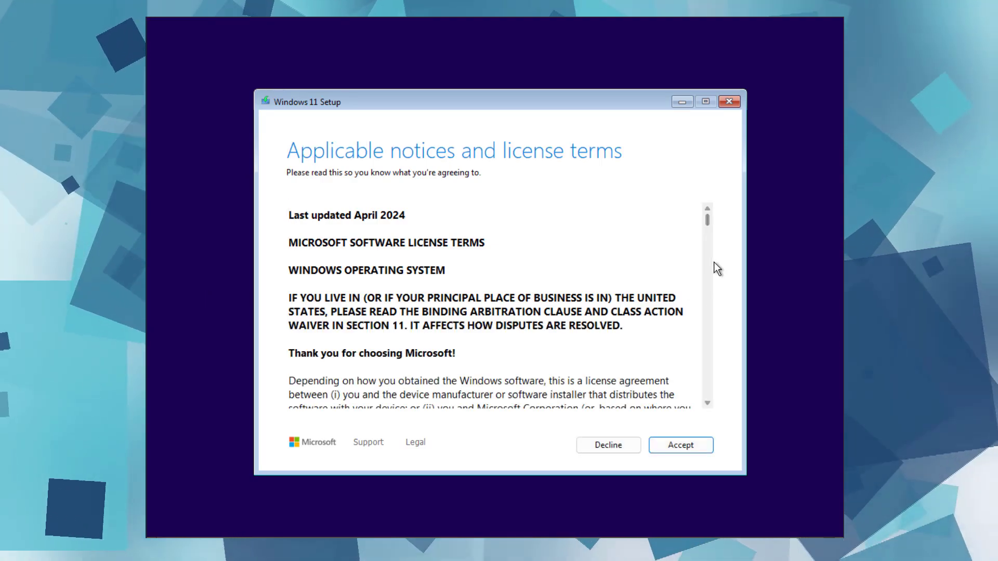
left_click(697, 445)
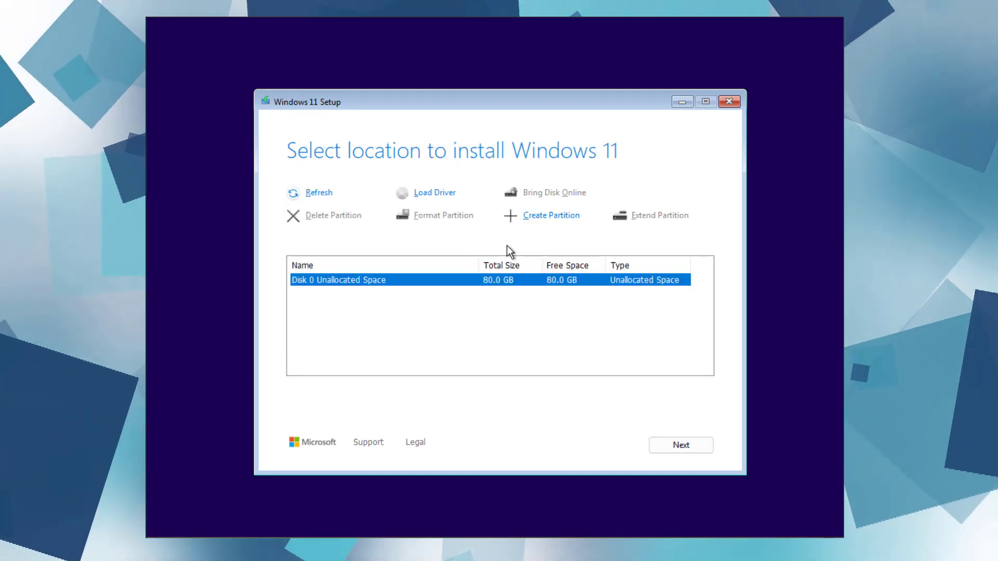
- Create a full-size partition on Disk 0's 80 GB space and install to the primary partition
left_click(531, 222)
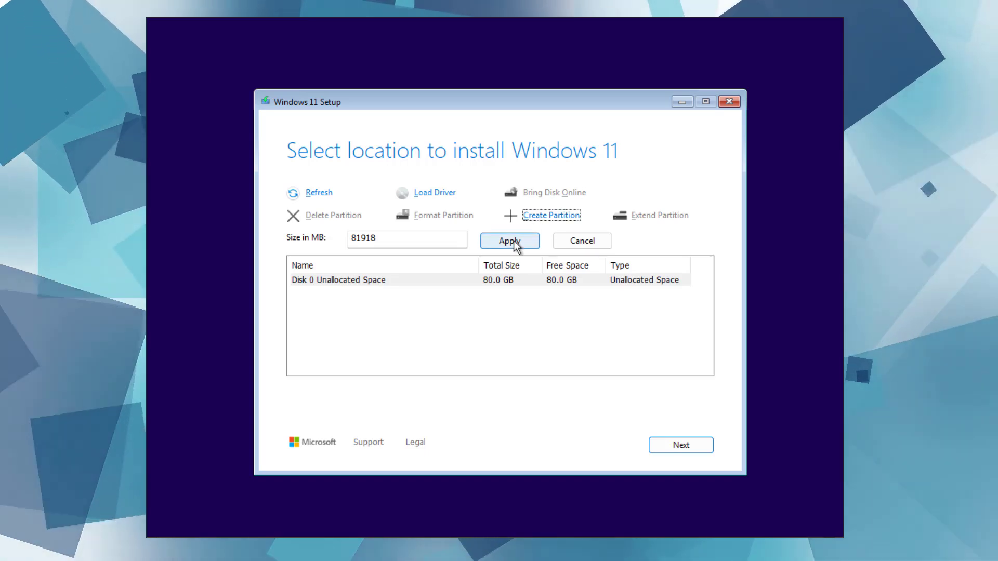
left_click(514, 240)
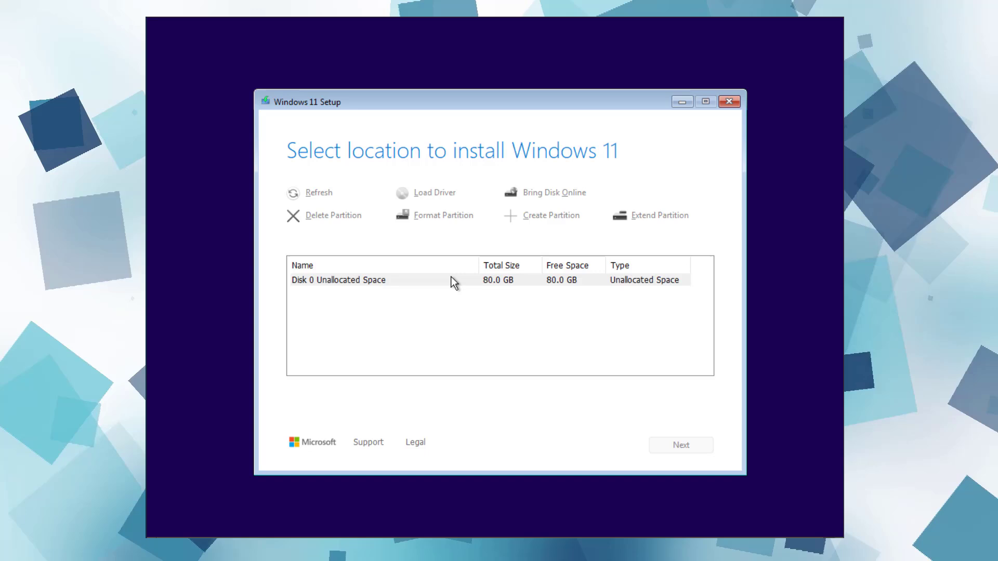
left_click(450, 283)
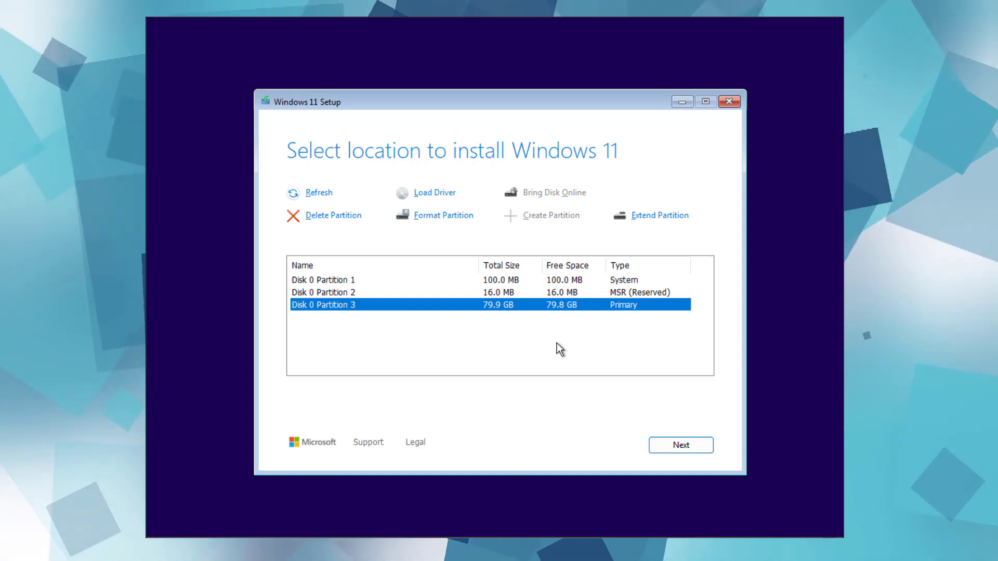
left_click(693, 448)
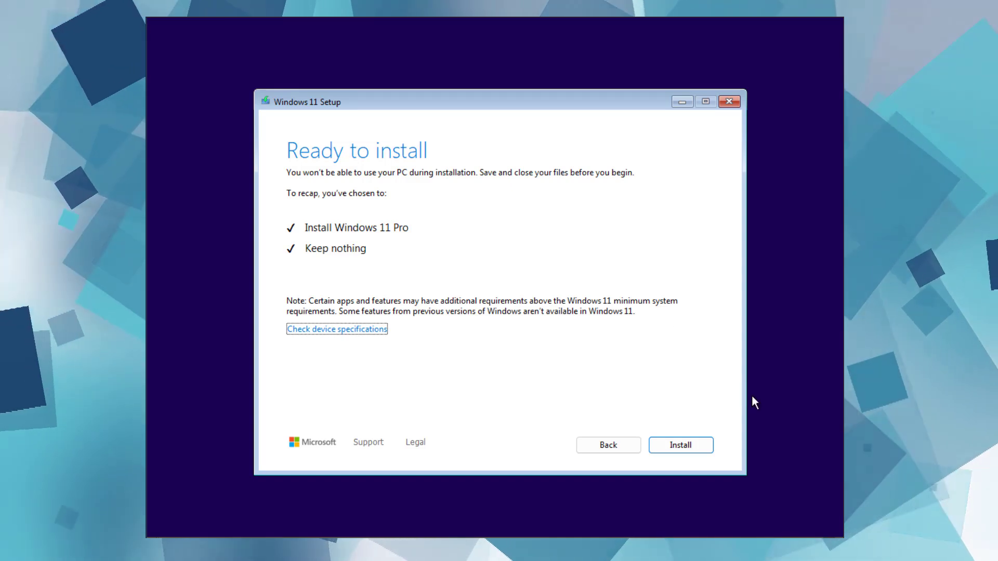
- Begin the Windows 11 Pro installation from the Ready to install page and let it restart
left_click(707, 445)
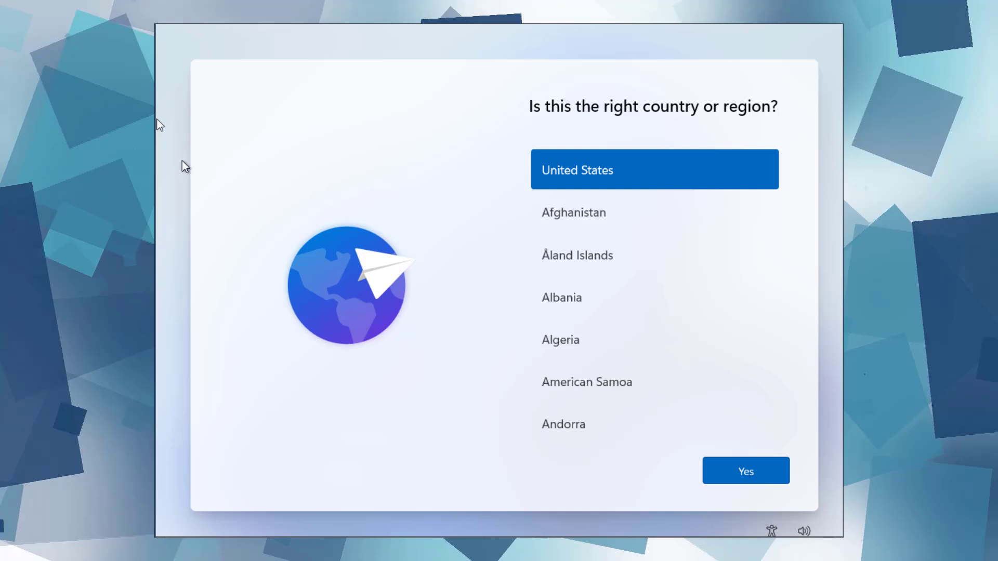
- Accept United States as the region and US as the keyboard layout
left_click(760, 476)
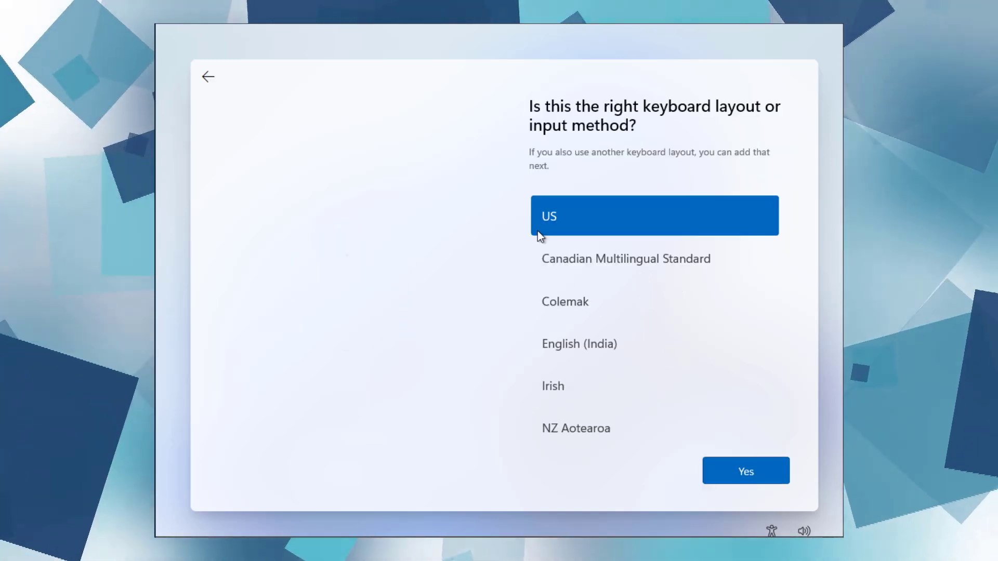
left_click(743, 479)
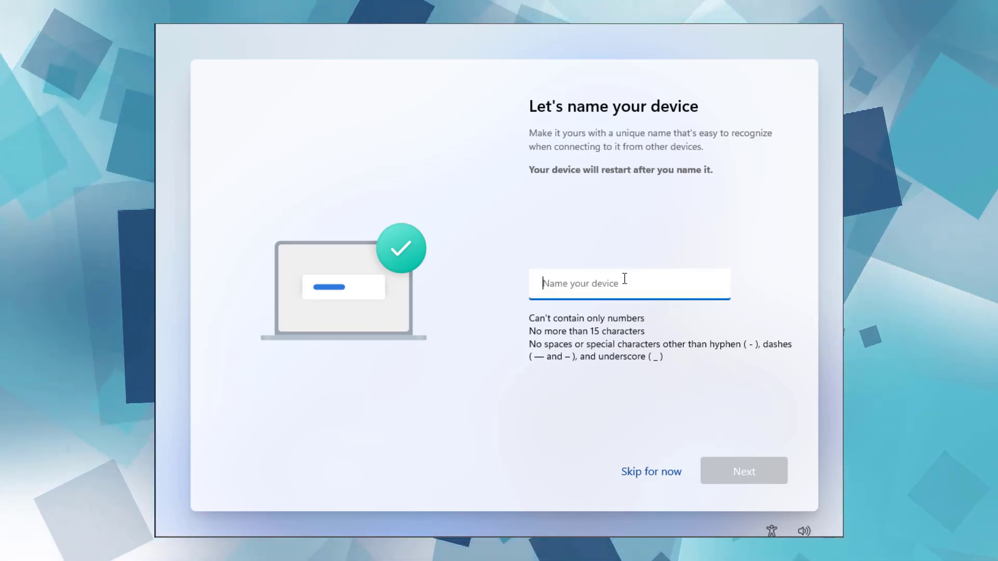
type("PC")
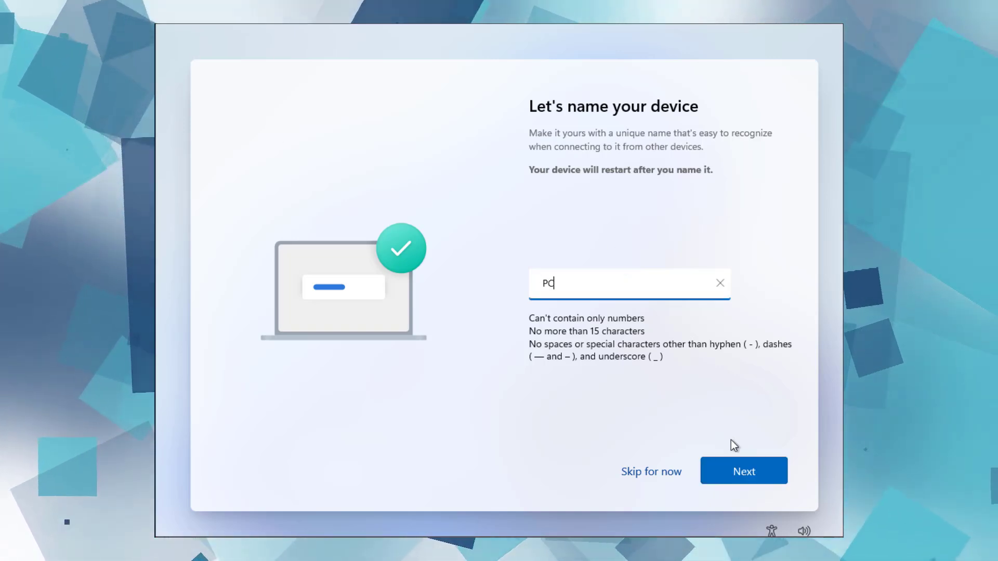
- Save 'PC' as the device name and continue toward the Microsoft sign-in page
left_click(748, 475)
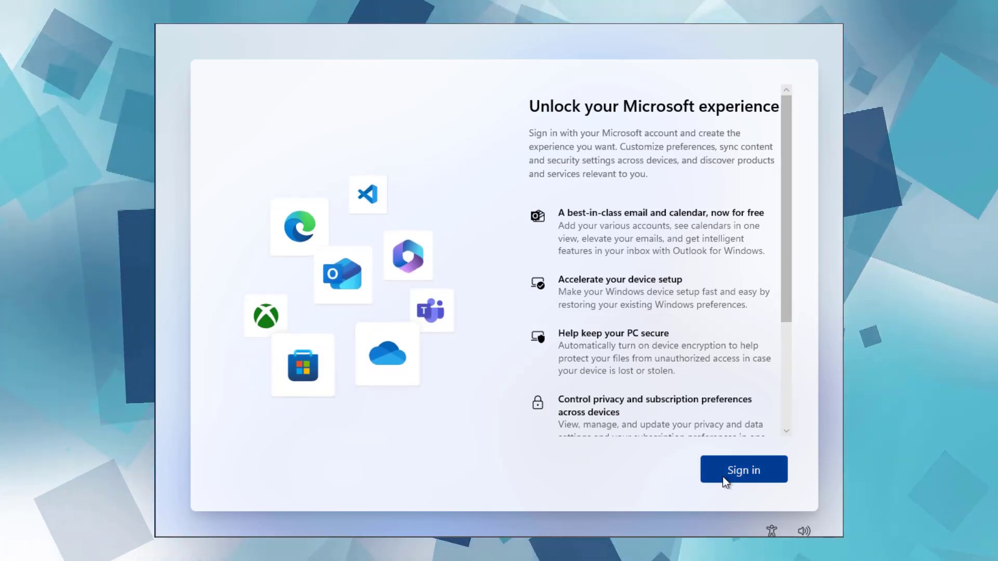
- Switch off location, Find my device, optional diagnostics, inking & typing and tailored experiences, then accept
left_click(724, 478)
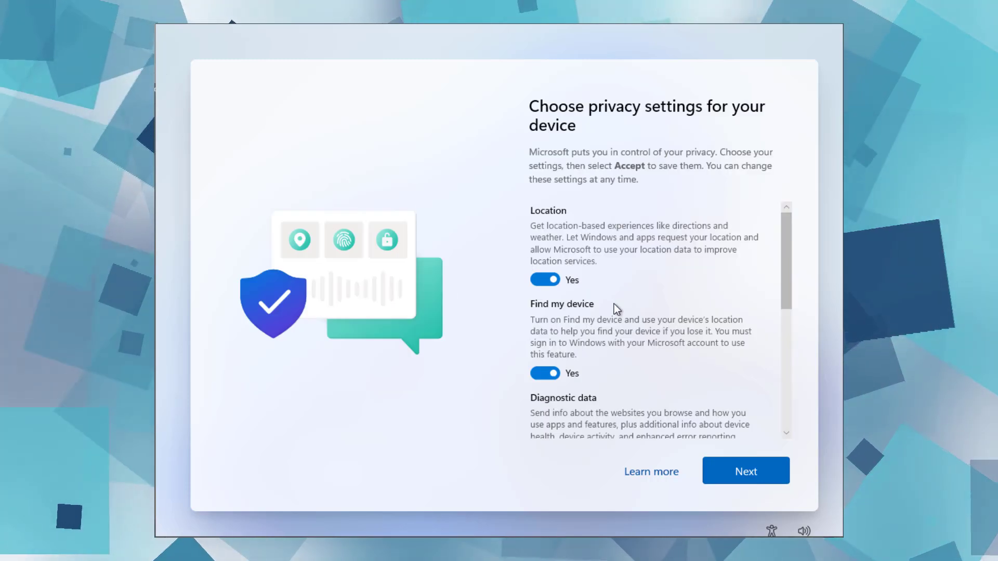
left_click(552, 280)
left_click(553, 362)
scroll(600, 349, "down", 2)
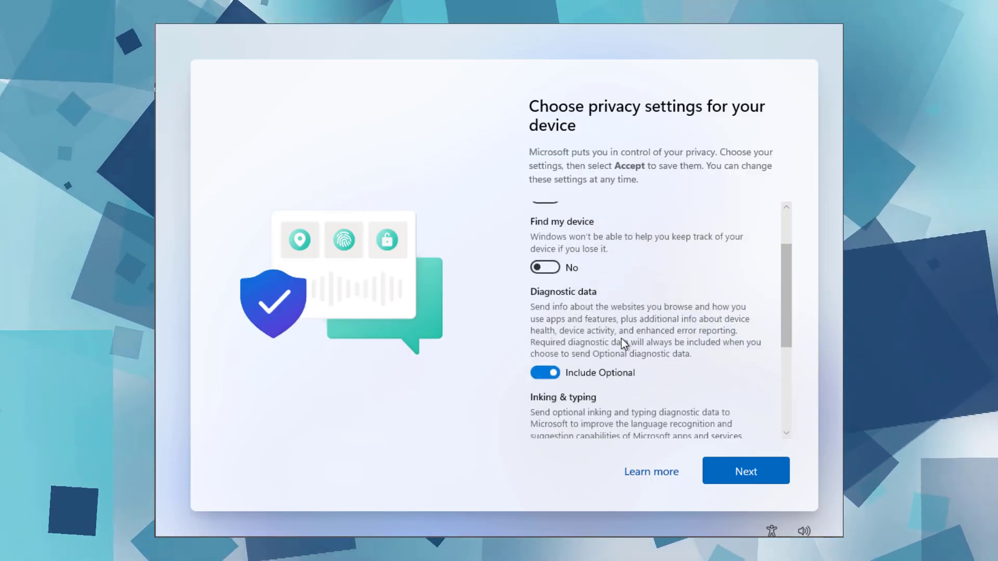
left_click(557, 370)
scroll(580, 354, "down", 3)
left_click(549, 350)
scroll(549, 349, "down", 1)
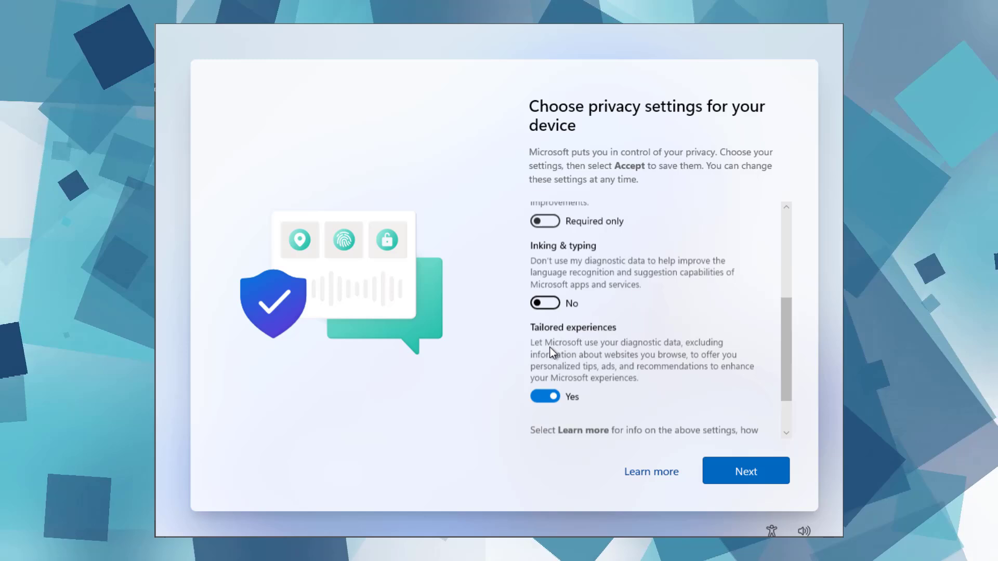
scroll(552, 350, "down", 1)
left_click(549, 367)
left_click(737, 471)
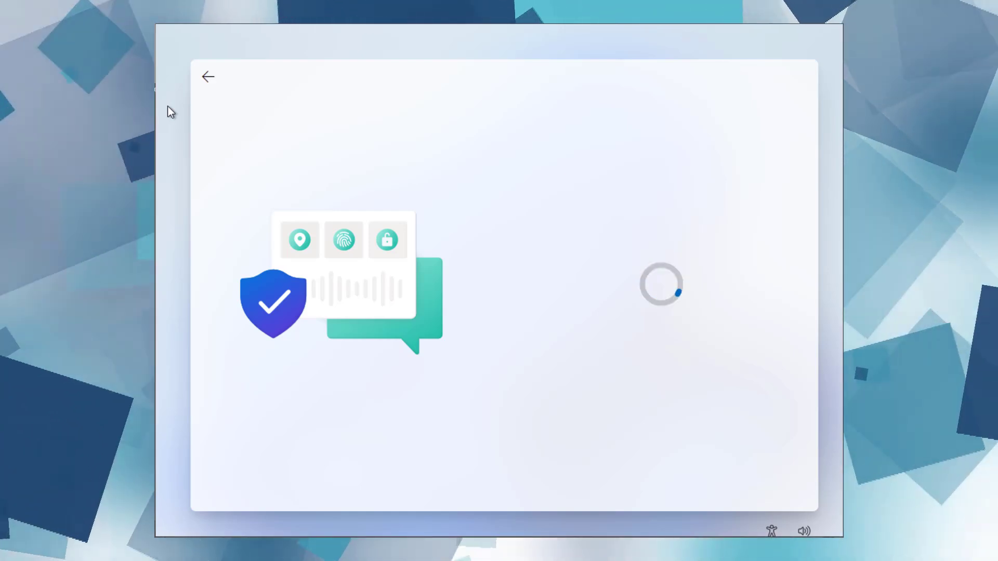
- Choose 'Set up as a new PC' and continue setup
left_click(657, 285)
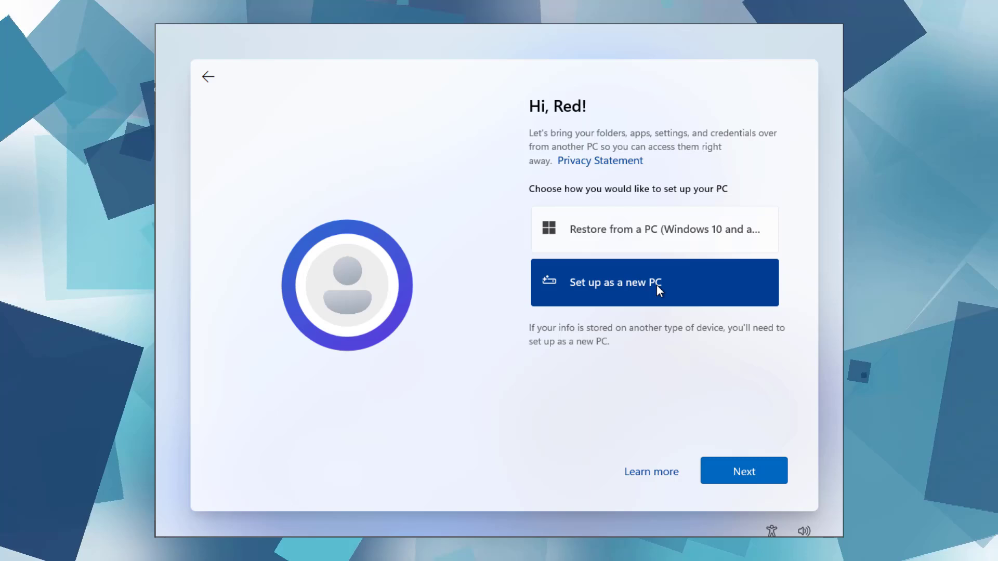
left_click(737, 468)
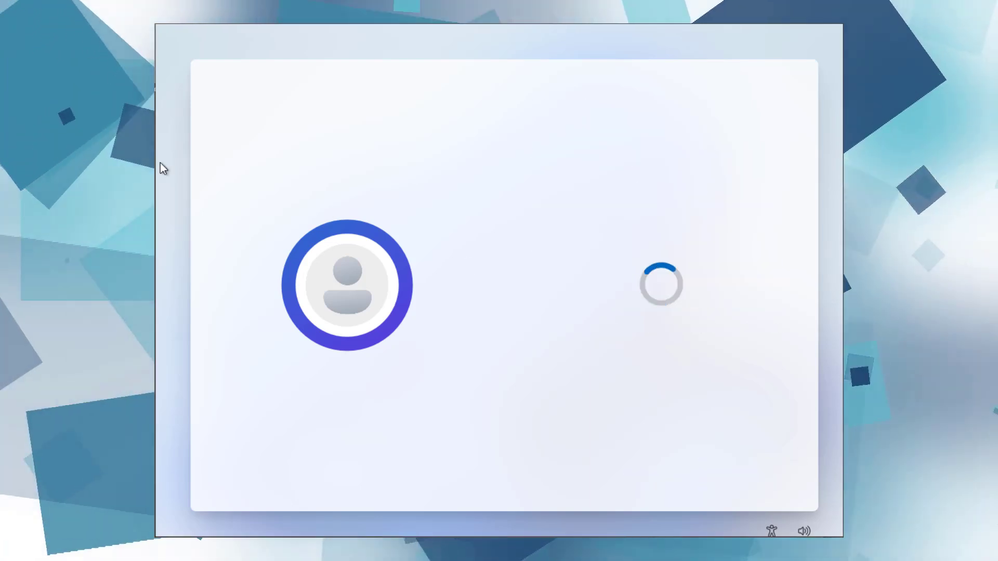